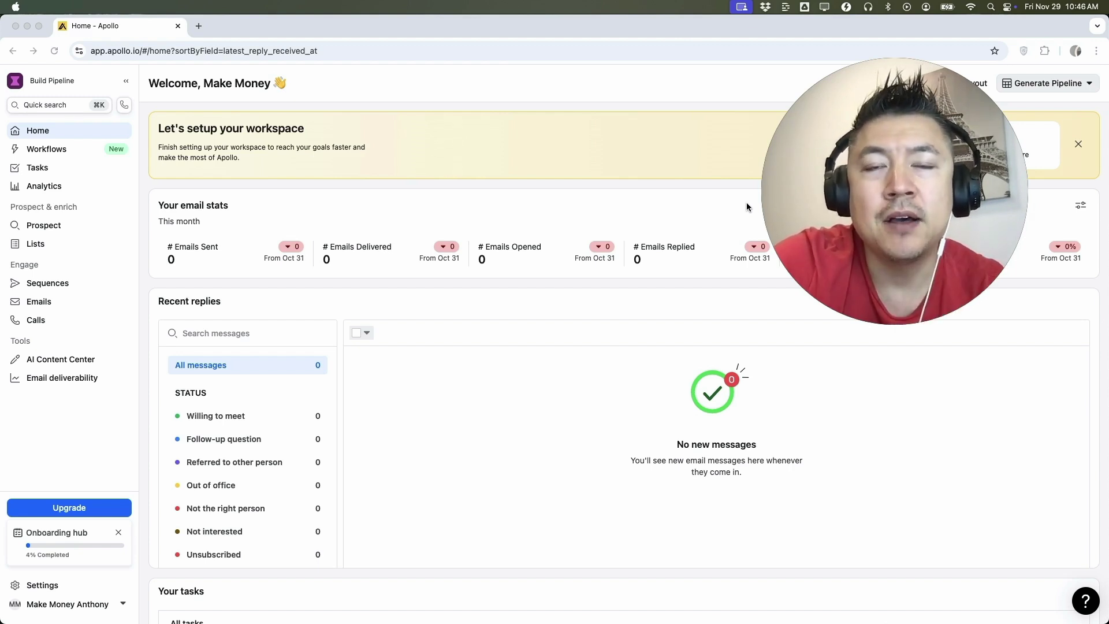
Step: Go to Emails and open Manage mailboxes in a new tab to view deliverability
click(553, 102)
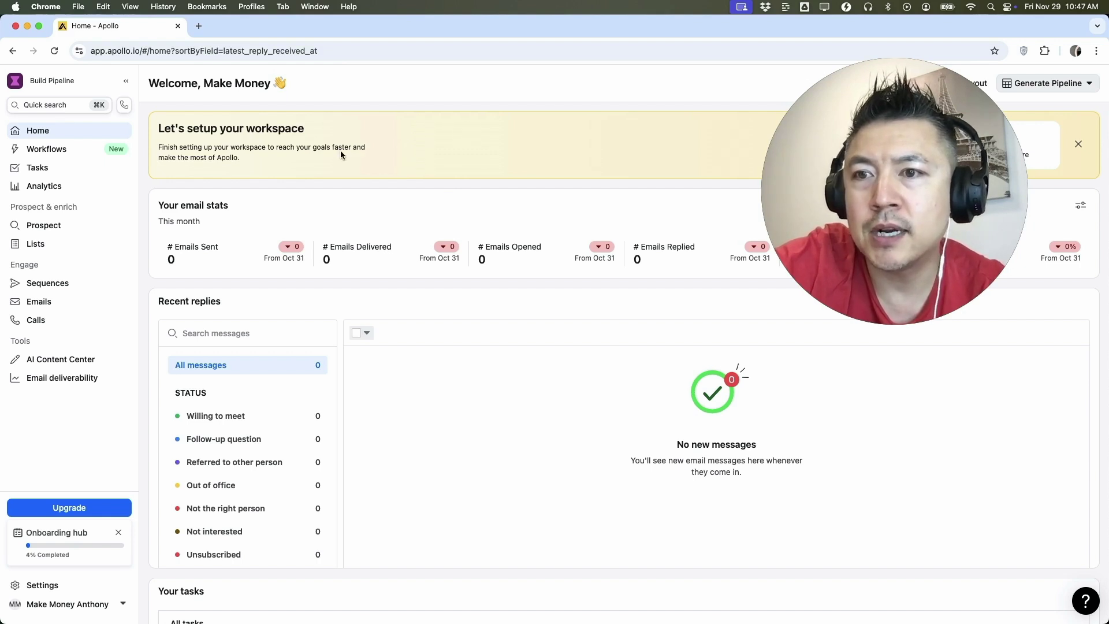
mouse_move(38, 303)
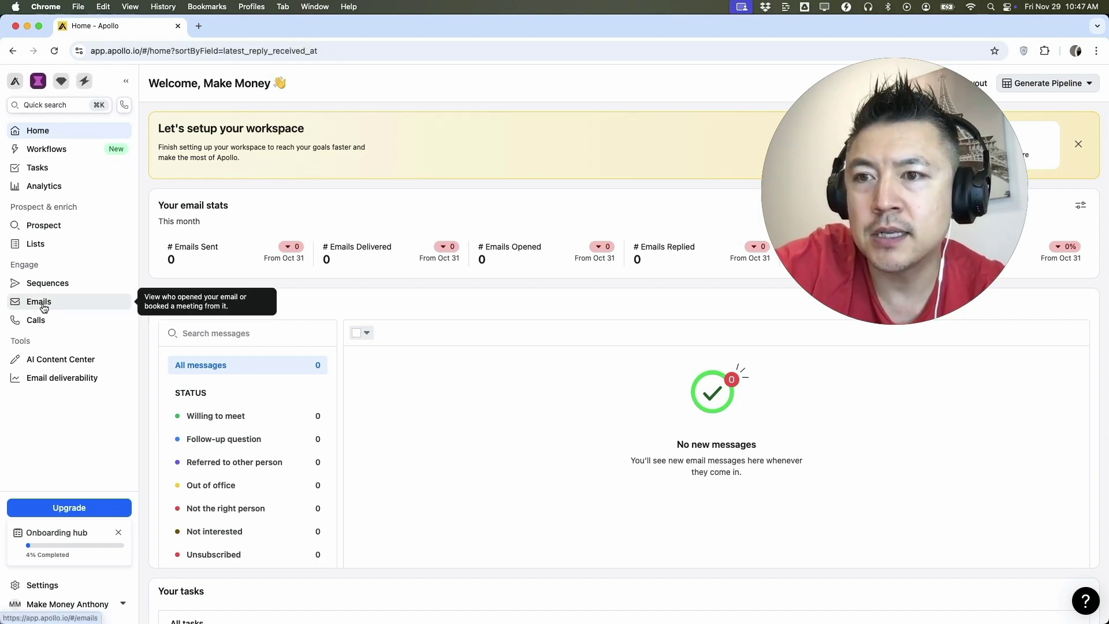
click(39, 302)
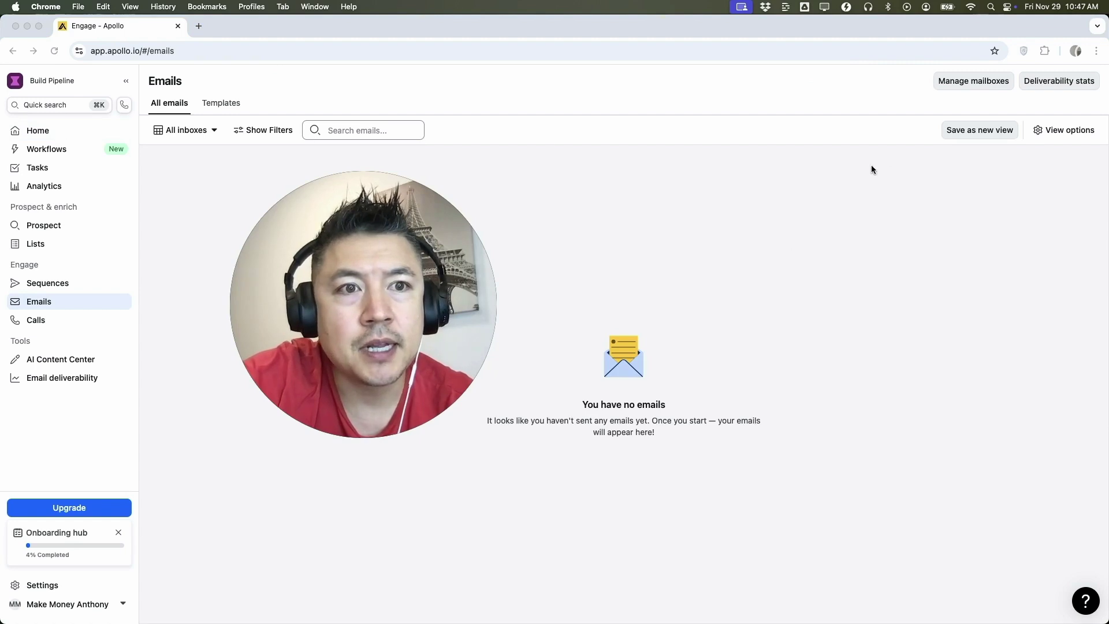
click(961, 83)
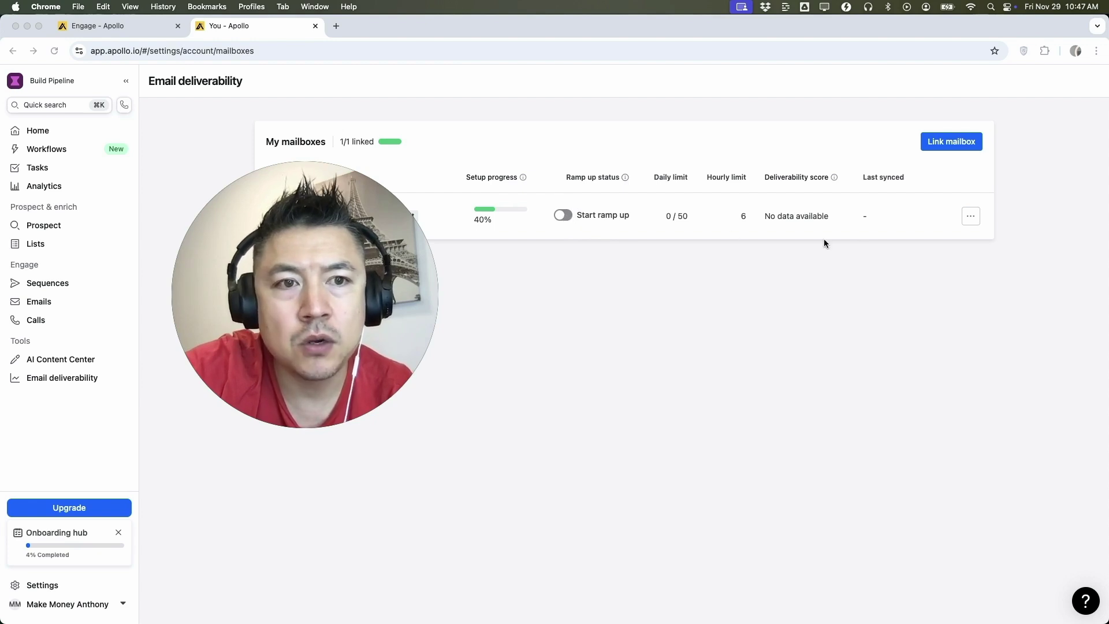
Step: Start a ramp up for the linked mailbox and accept the 10-day sending plan
click(971, 216)
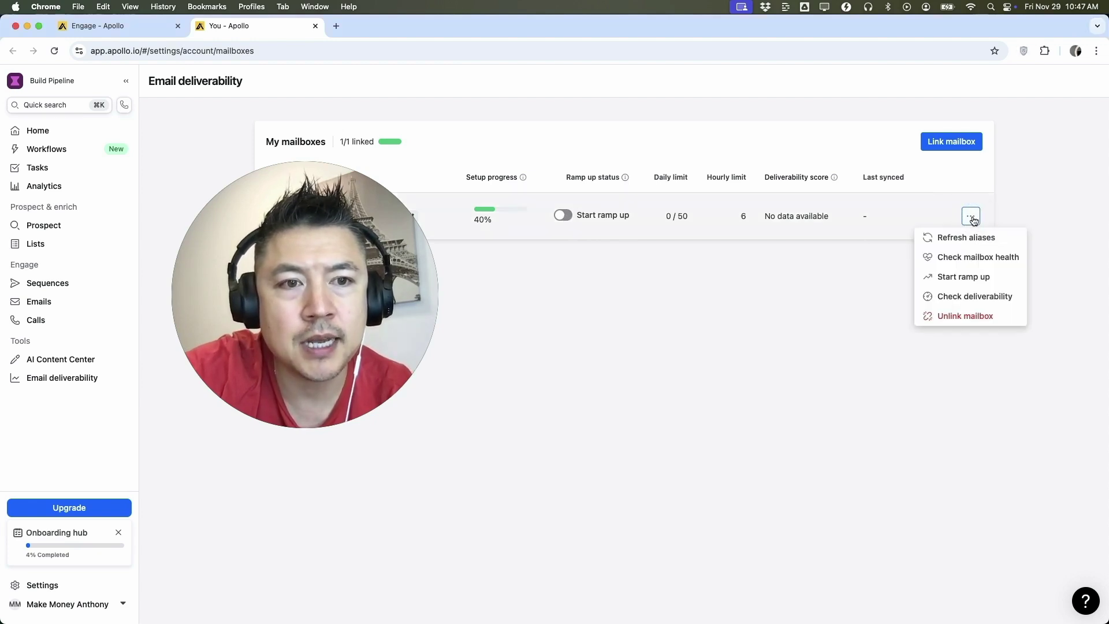
click(972, 279)
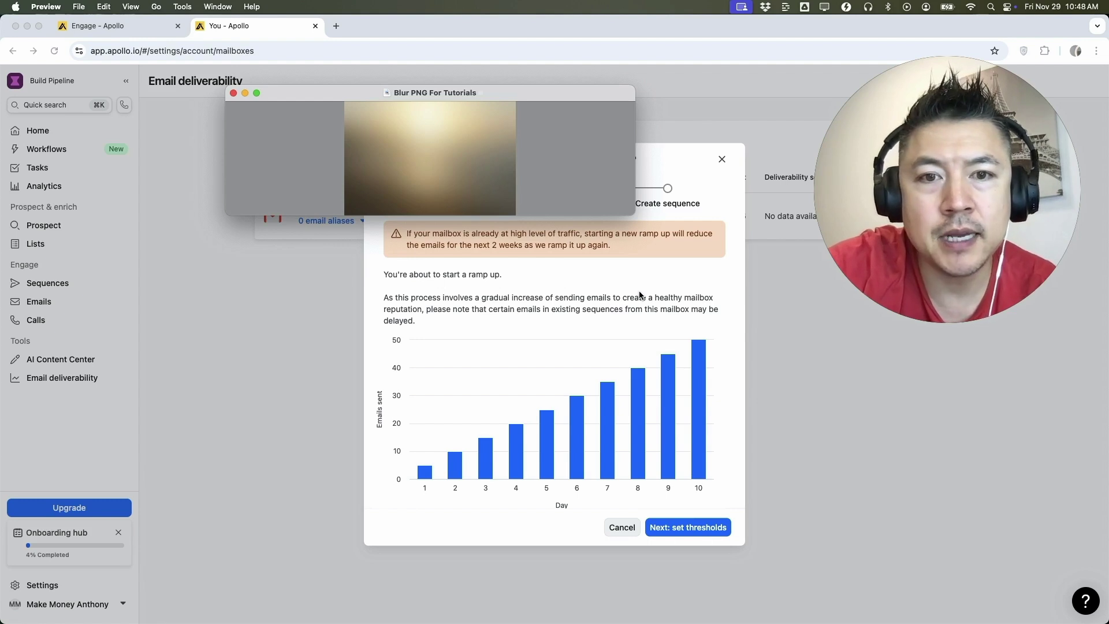
click(696, 531)
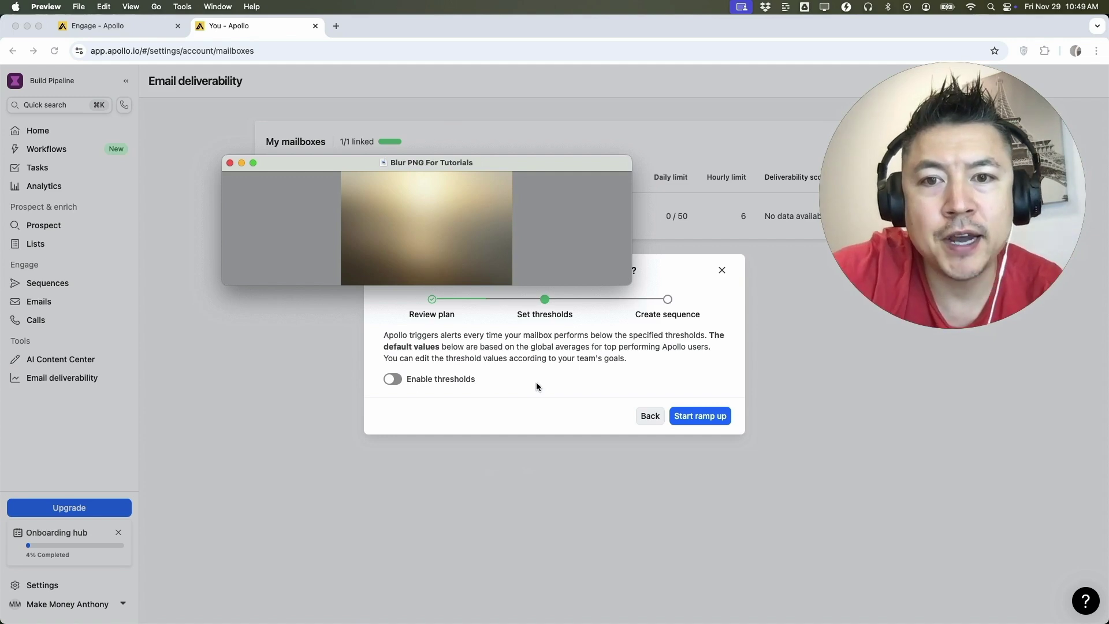
Step: Toggle alert thresholds on then off, and start the ramp up without them
click(393, 378)
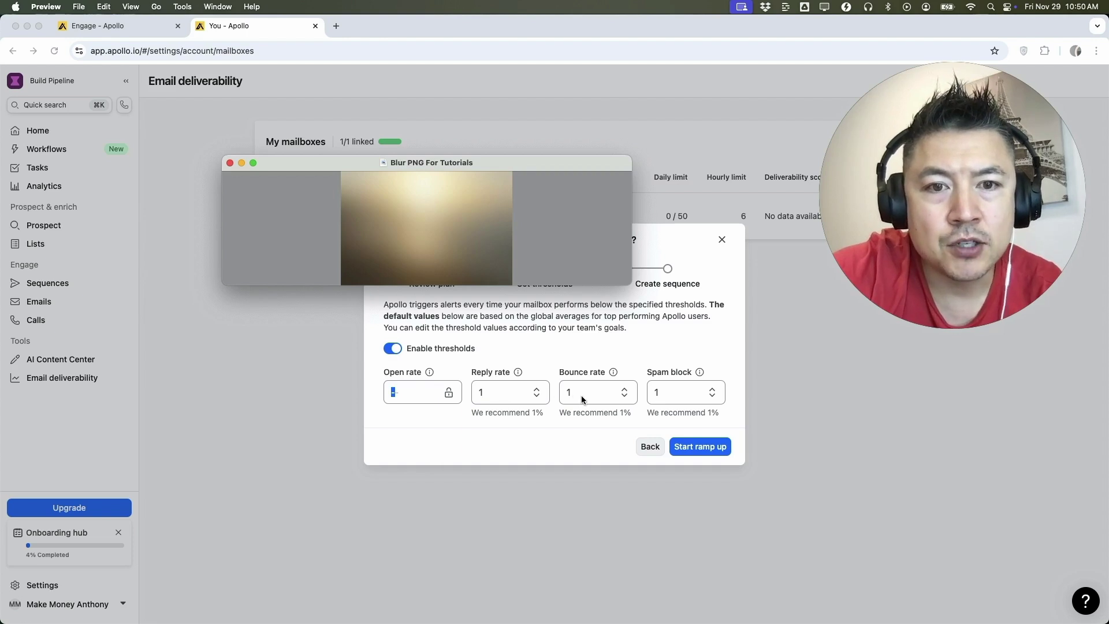
click(393, 350)
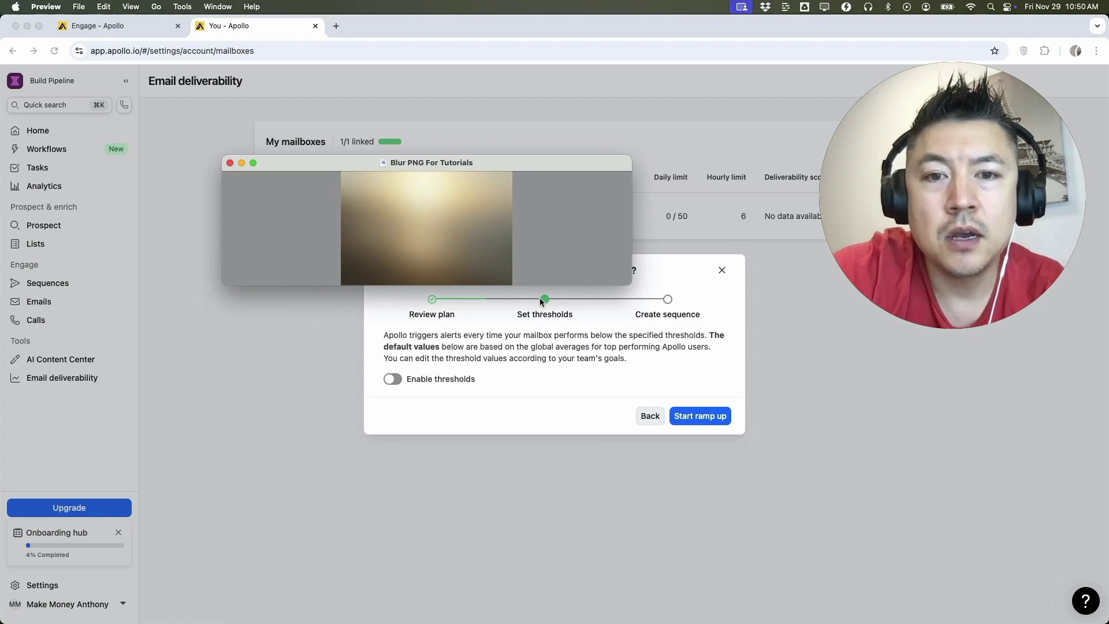
click(704, 420)
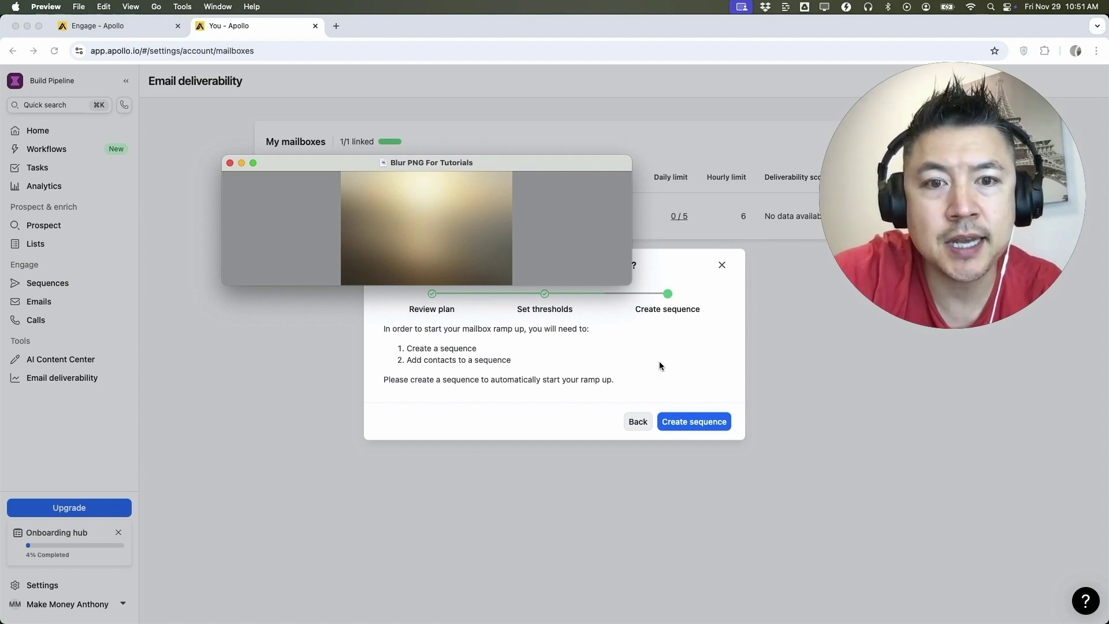
click(701, 422)
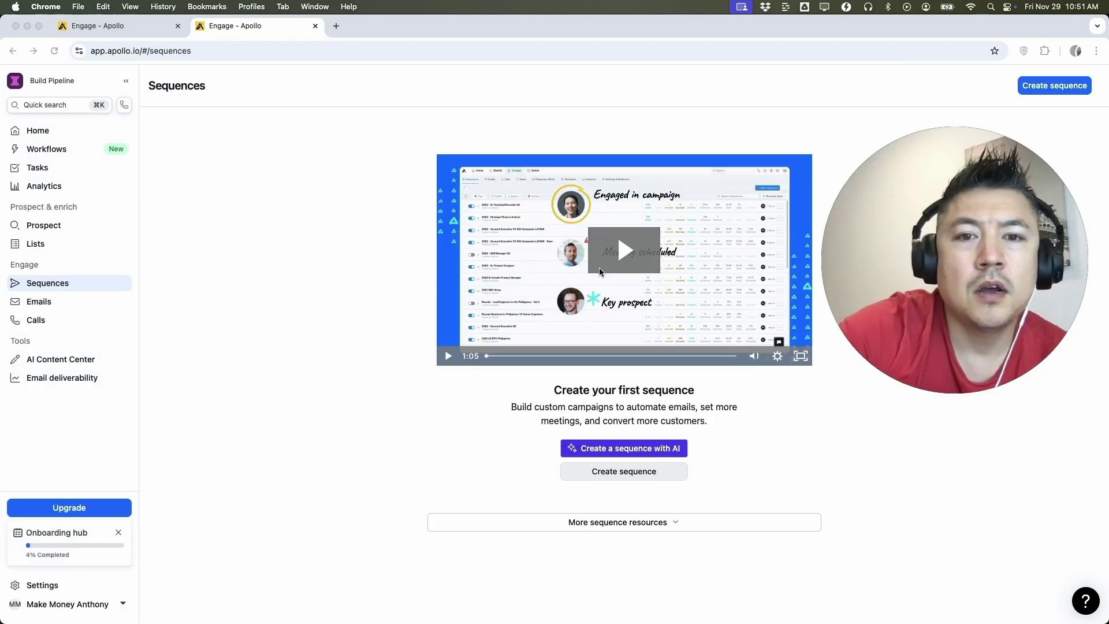